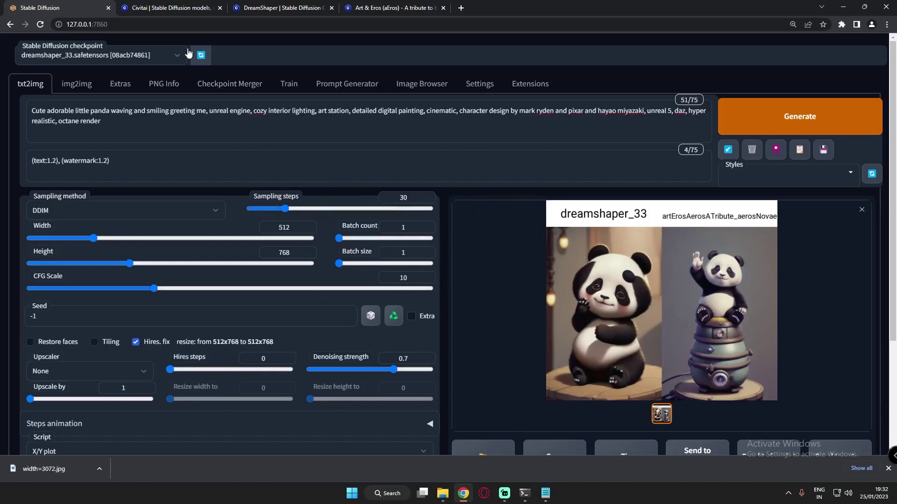
Review the DreamShaper model's download variants on Civitai, plus the Art & Eros (aEros) model page.
{"action": "left_click", "coordinate": [168, 8]}
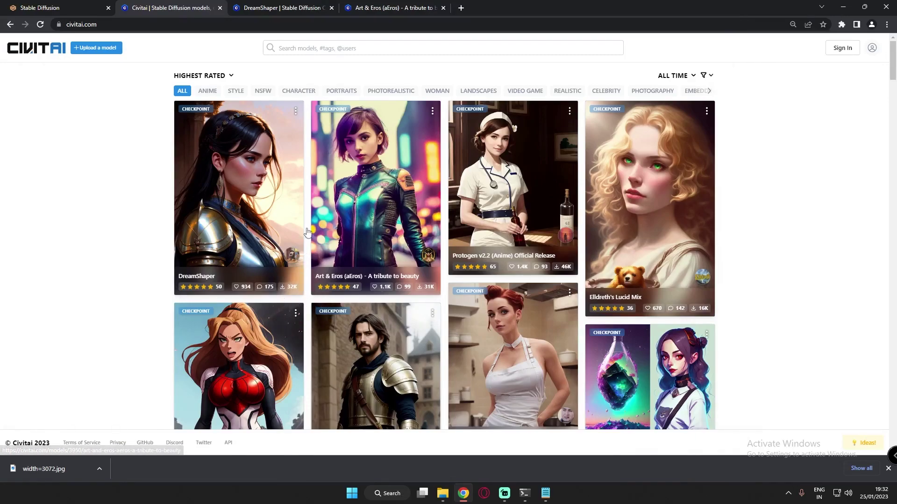
{"action": "left_click", "coordinate": [280, 8]}
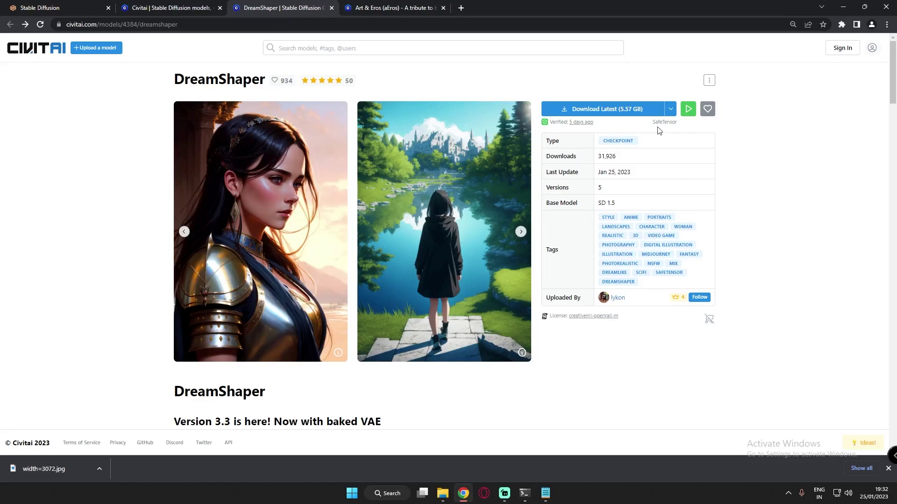
{"action": "left_click", "coordinate": [670, 110]}
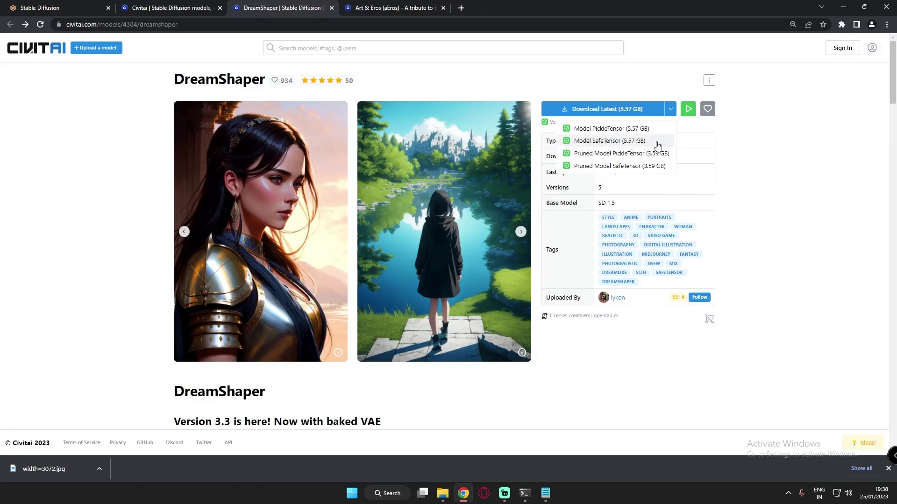
{"action": "left_click", "coordinate": [397, 7]}
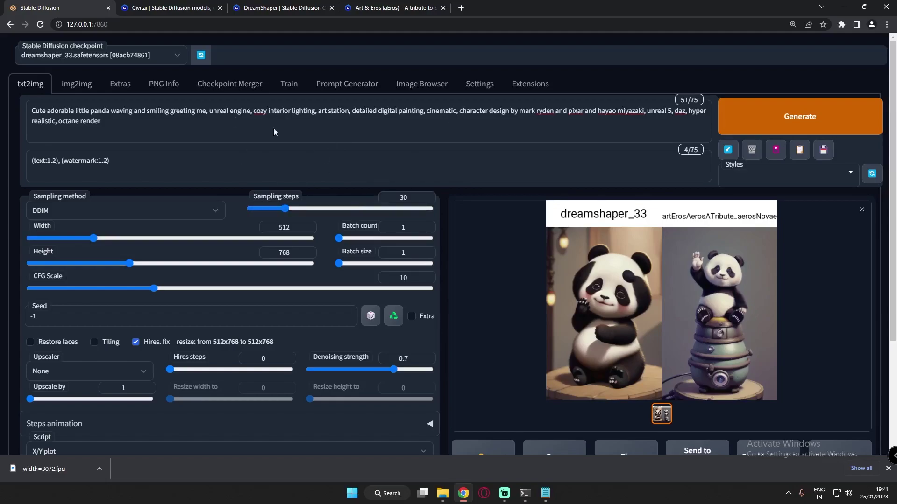
Browse the highest-rated checkpoint models in Civitai's main listing.
{"action": "left_click", "coordinate": [163, 7]}
{"action": "scroll", "coordinate": [417, 320], "scroll_direction": "down", "scroll_amount": 2}
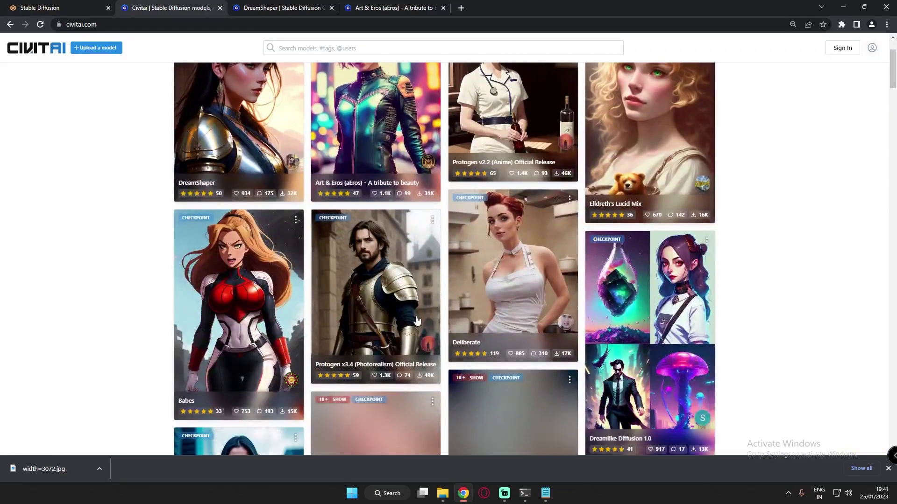
{"action": "scroll", "coordinate": [417, 320], "scroll_direction": "down", "scroll_amount": 3}
{"action": "scroll", "coordinate": [415, 315], "scroll_direction": "up", "scroll_amount": 5}
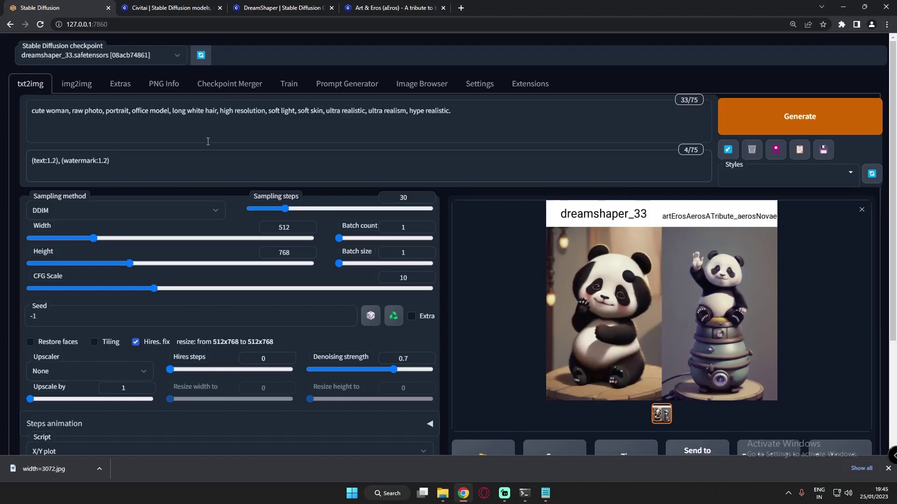
Append ", ((nudes)), (nsfw:1.2)" to the negative prompt and inspect the generated two-model portrait comparison enlarged.
{"action": "type", "text": ", ((nudes)), (nsfw:1.1)"}
{"action": "key", "text": "ctrl+Up"}
{"action": "left_click", "coordinate": [248, 136]}
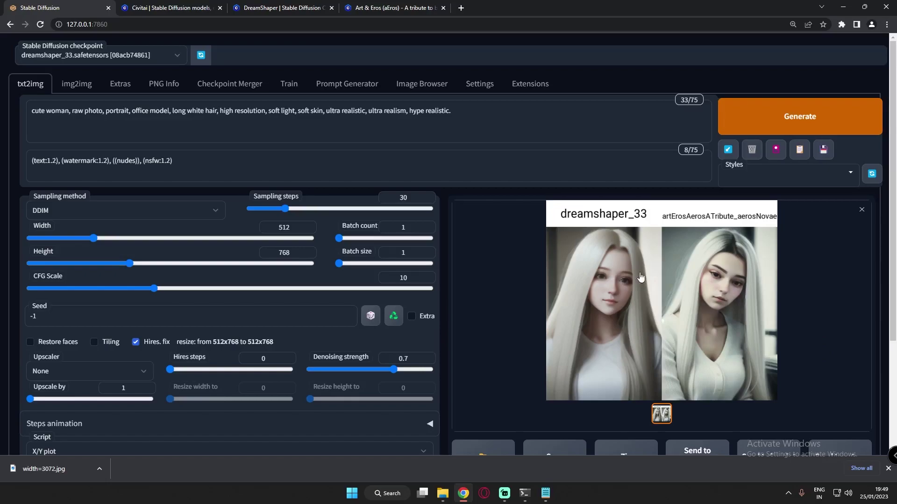
{"action": "left_click", "coordinate": [624, 301]}
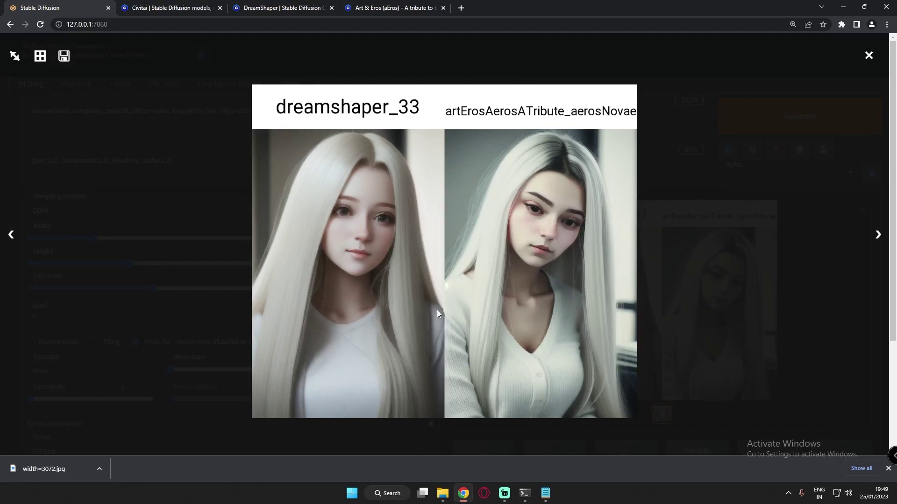
{"action": "left_click", "coordinate": [790, 324]}
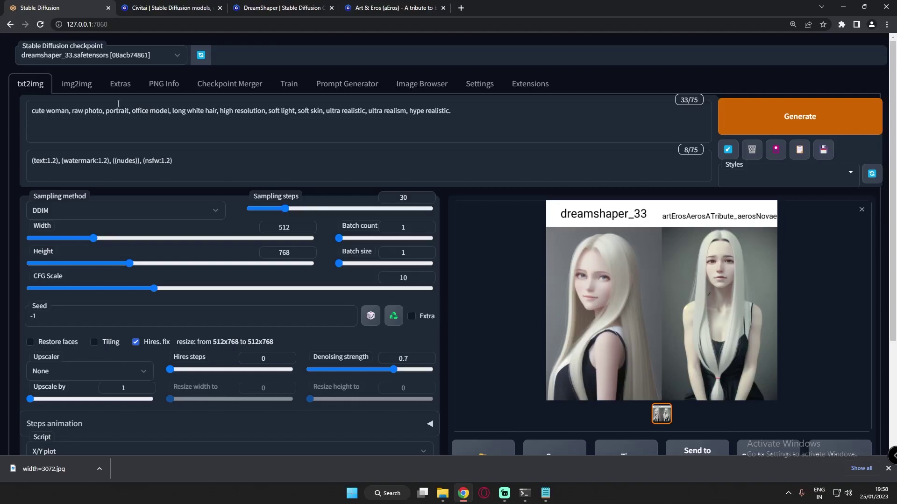
Change the prompt's subject to "(cute elf woman)" and its model terms to "elf model, (long white hair)", and inspect the generated comparison enlarged.
{"action": "left_click_drag", "start_coordinate": [132, 111], "coordinate": [218, 111]}
{"action": "type", "text": "elf model, (long white hair)"}
{"action": "left_click_drag", "start_coordinate": [32, 110], "coordinate": [72, 111]}
{"action": "type", "text": "(cute elf woman),"}
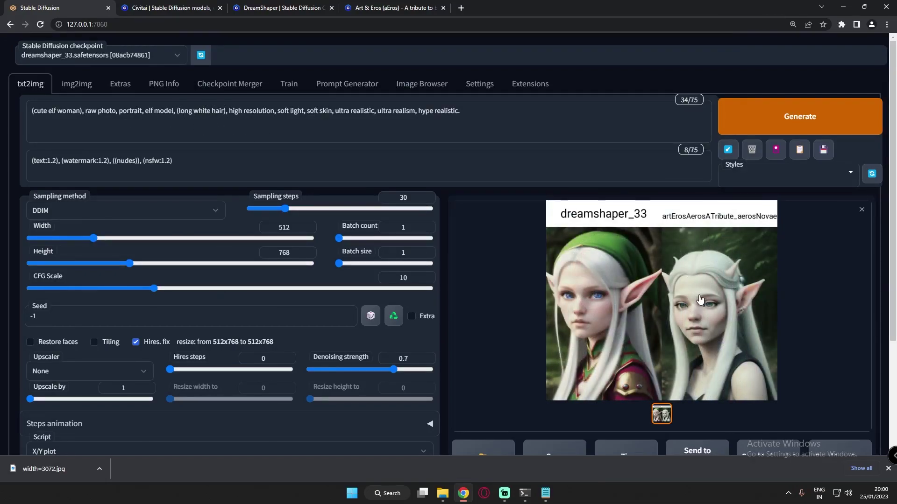
{"action": "left_click", "coordinate": [655, 332]}
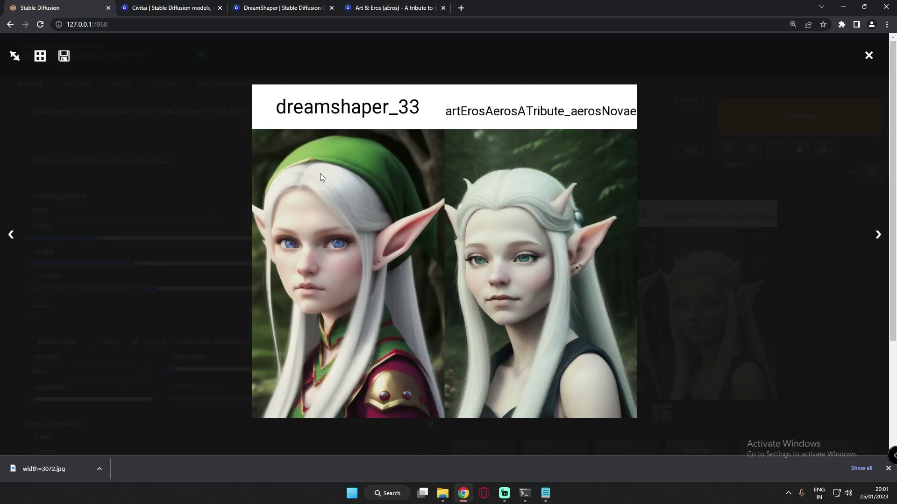
{"action": "left_click", "coordinate": [344, 240]}
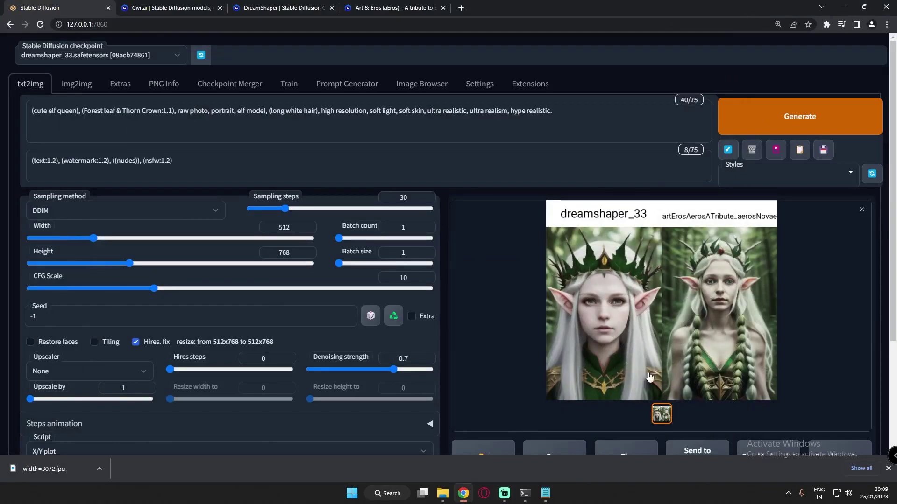
Examine the enlarged two-model renders of the crowned elf queen and of the elf fairy queen holding a magic wand.
{"action": "left_click", "coordinate": [599, 301]}
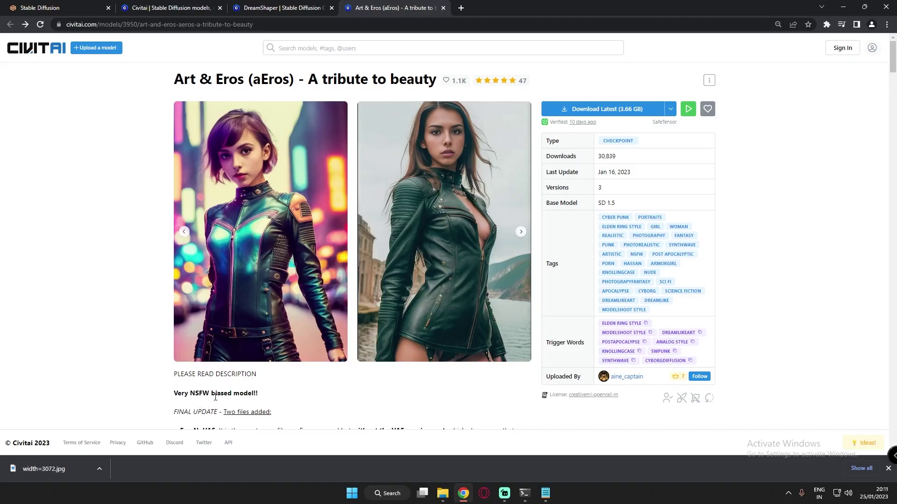
{"action": "left_click", "coordinate": [79, 5]}
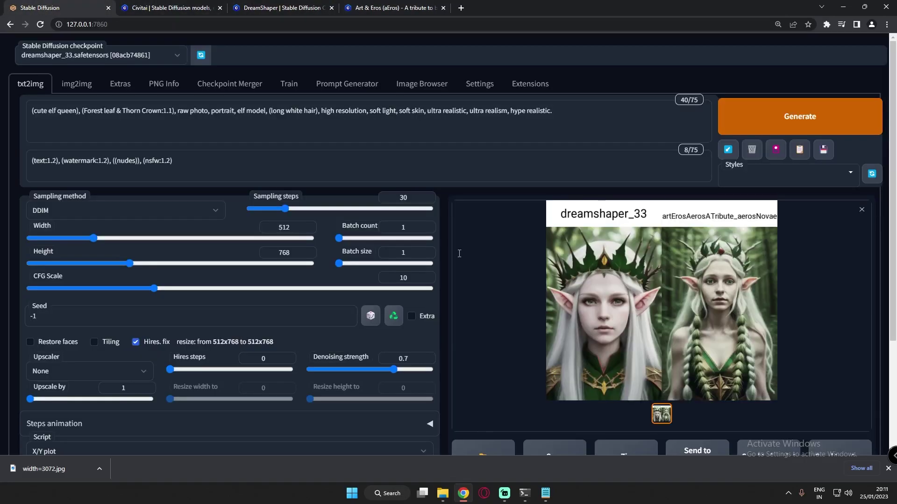
{"action": "left_click", "coordinate": [714, 327]}
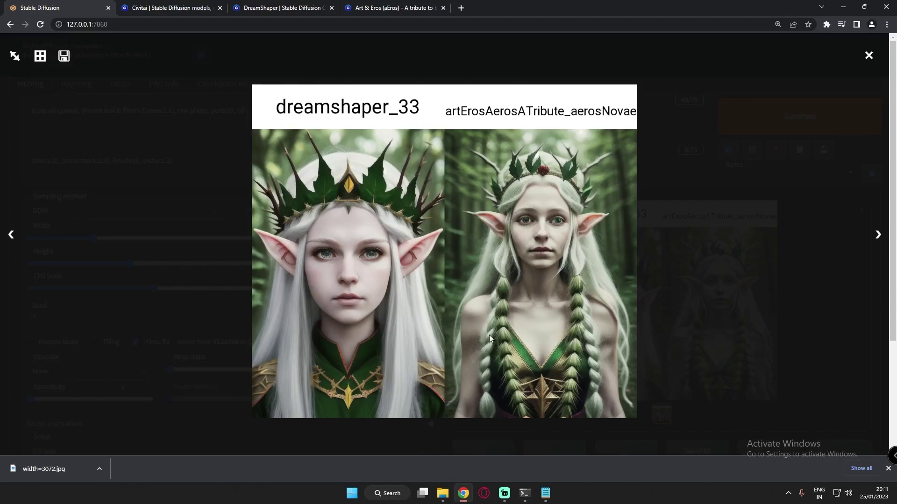
{"action": "left_click", "coordinate": [747, 268]}
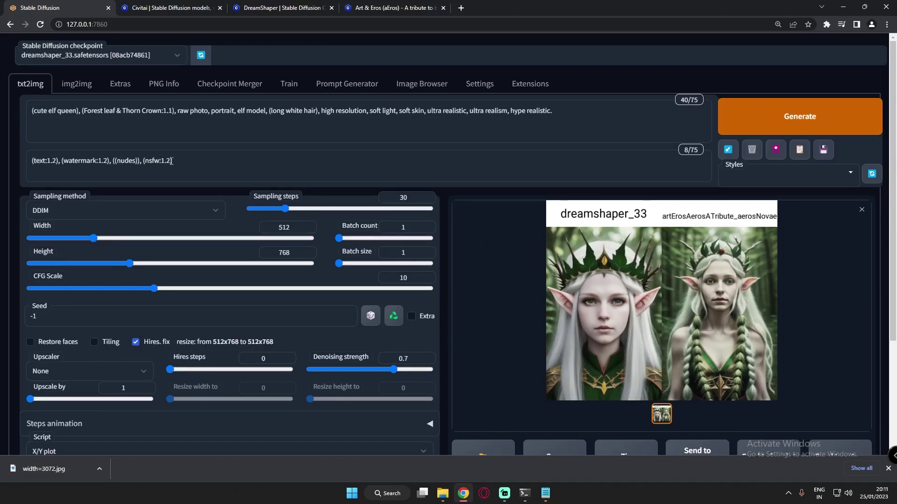
{"action": "left_click", "coordinate": [698, 374]}
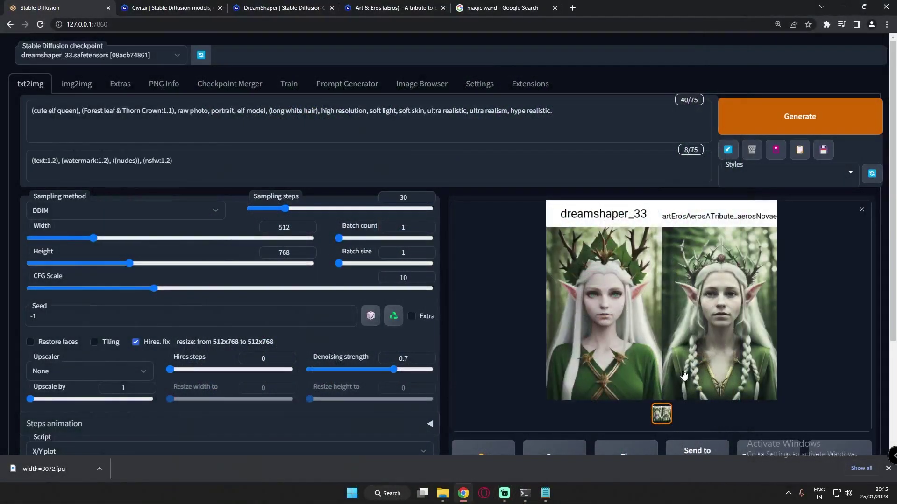
{"action": "left_click", "coordinate": [653, 352]}
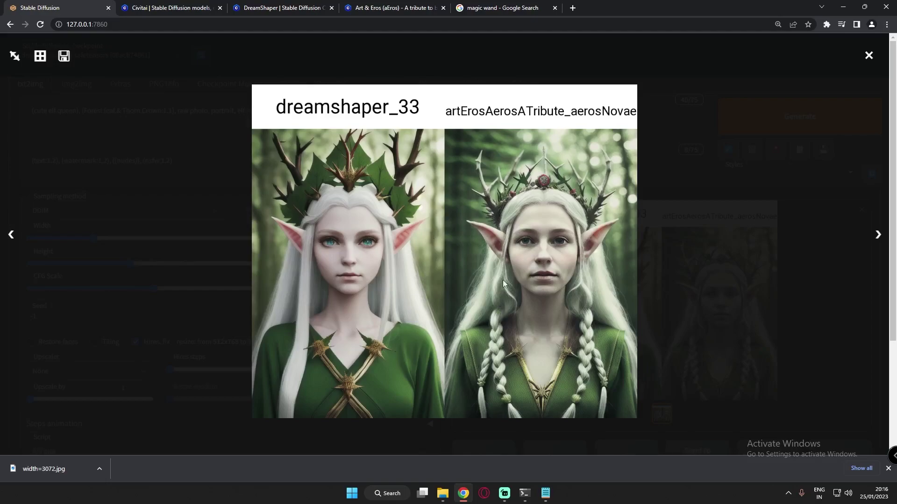
{"action": "left_click", "coordinate": [449, 324]}
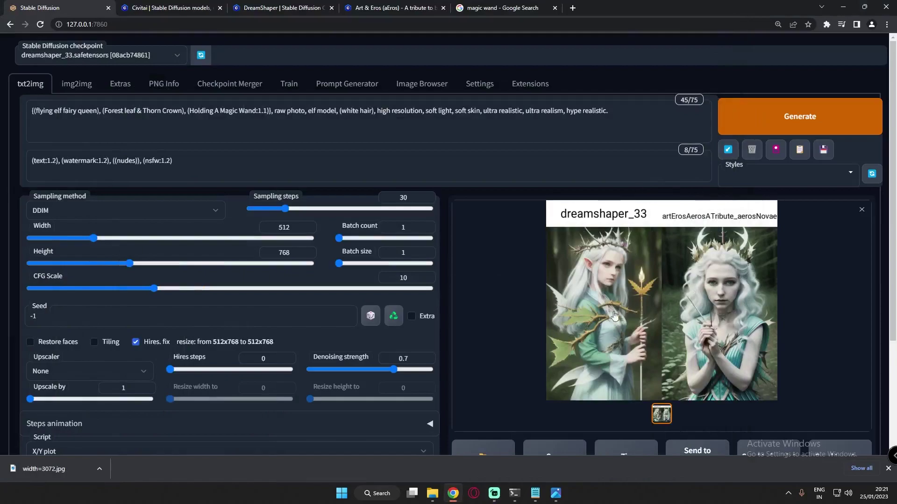
{"action": "left_click", "coordinate": [615, 316]}
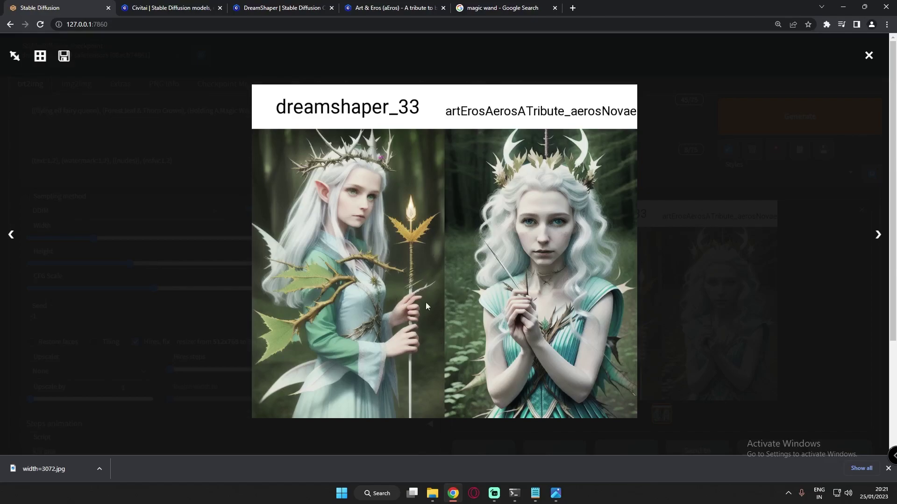
{"action": "left_click", "coordinate": [469, 237]}
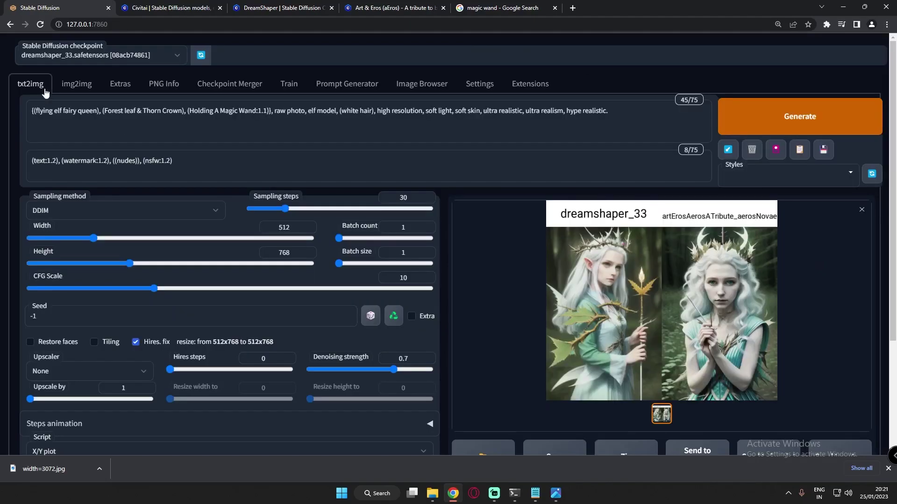
Emphasize the word flying in the elf fairy queen prompt as "(flying:1.2)".
{"action": "type", "text": "("}
{"action": "left_click_drag", "start_coordinate": [52, 111], "coordinate": [35, 115]}
{"action": "key", "text": "ctrl+Up"}
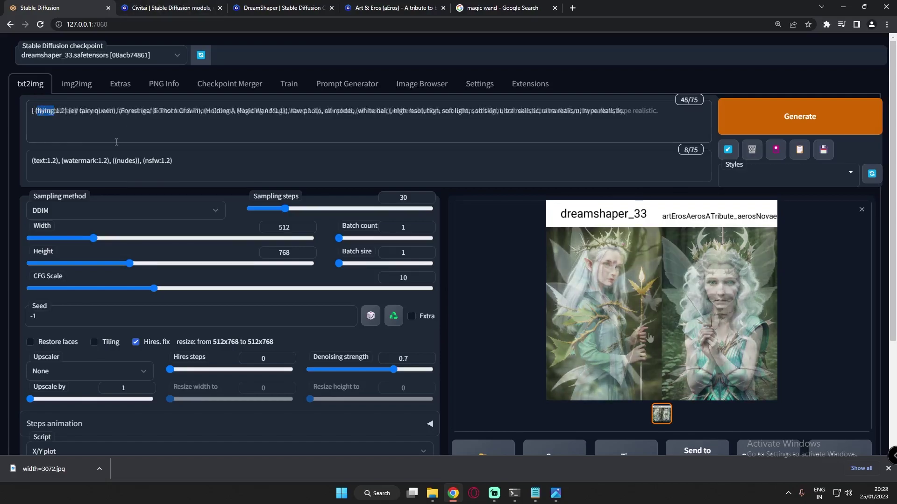
Compare the two models' enlarged renders of the flying elf fairy queen with fairy wings.
{"action": "left_click", "coordinate": [661, 304]}
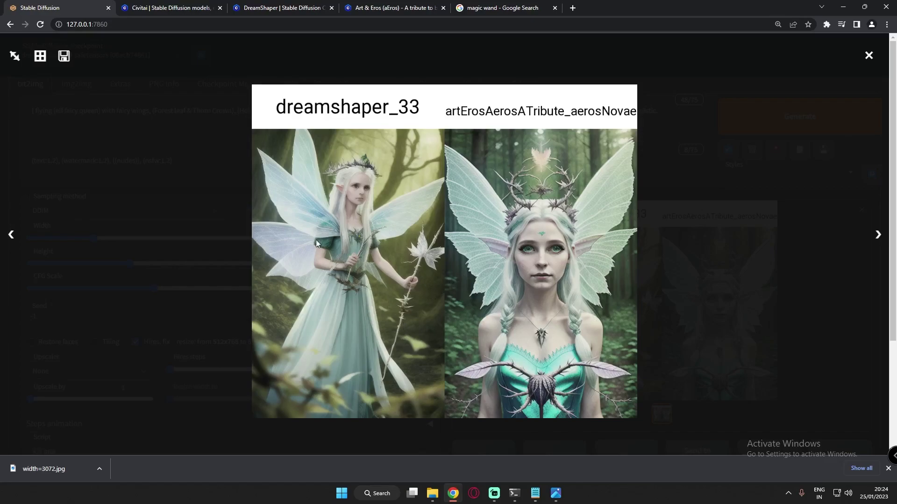
{"action": "left_click", "coordinate": [738, 298]}
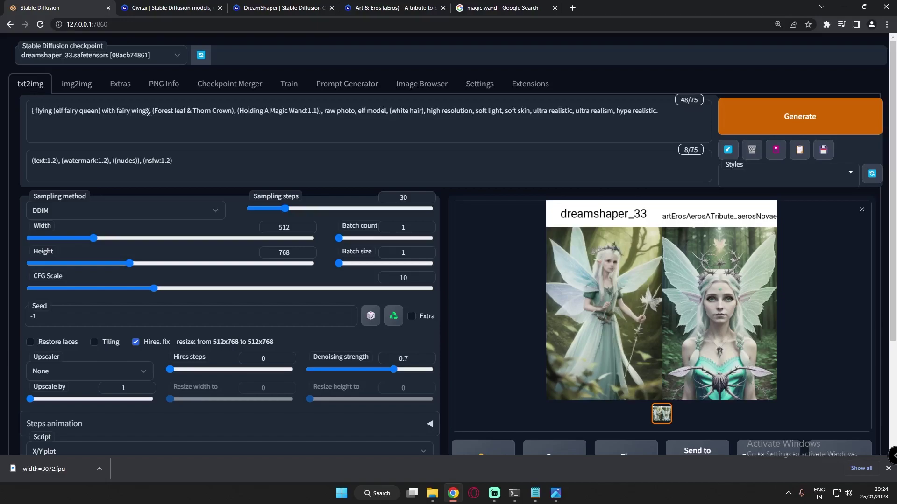
{"action": "left_click", "coordinate": [672, 289]}
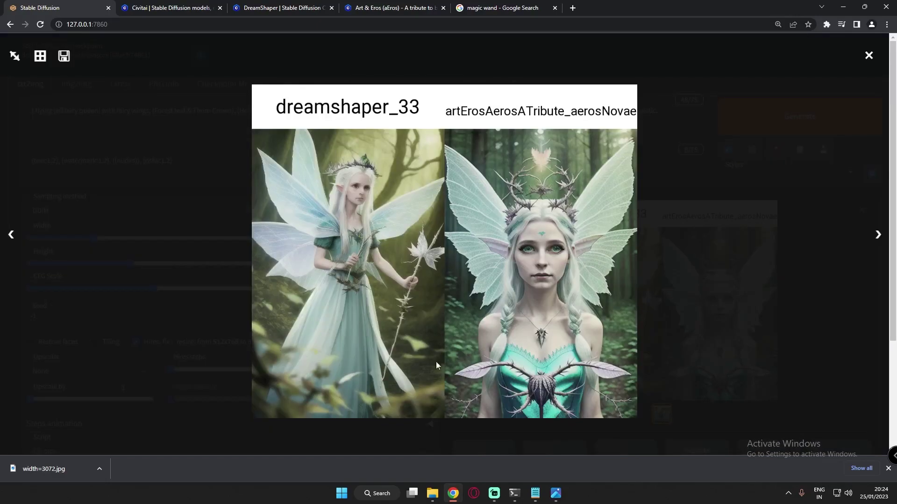
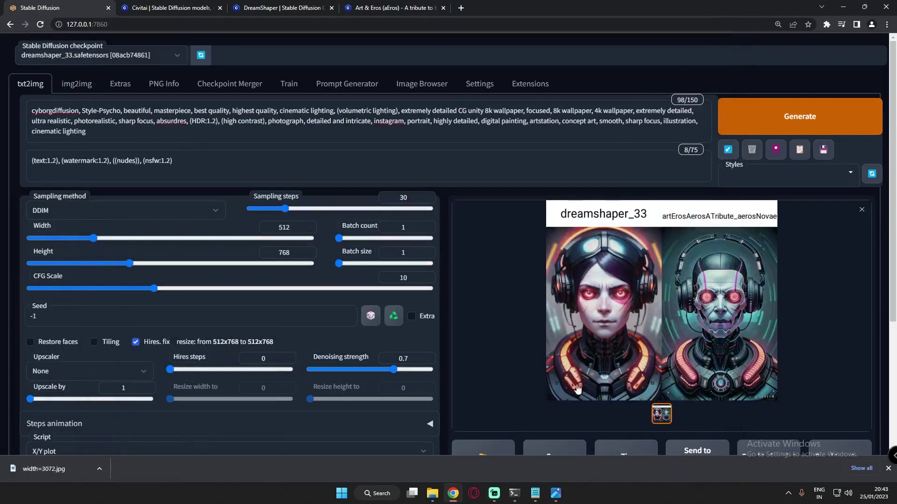
Compare the two models' enlarged cyborg portraits generated from the cyborgdiffusion, Style-Psycho prompt.
{"action": "left_click", "coordinate": [668, 354]}
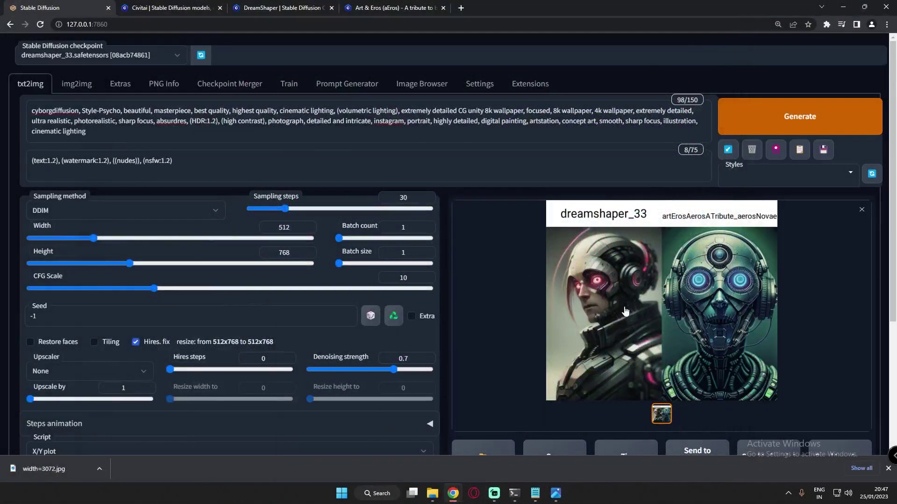
{"action": "left_click", "coordinate": [575, 237]}
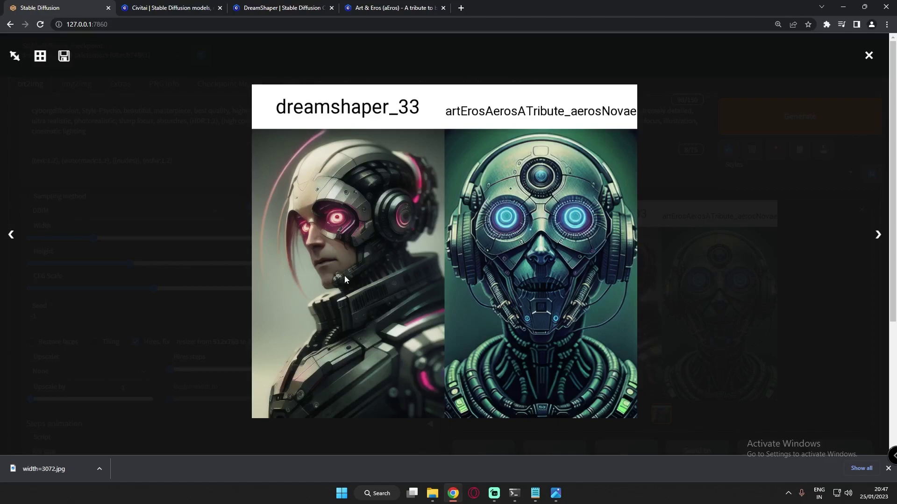
{"action": "left_click", "coordinate": [813, 269]}
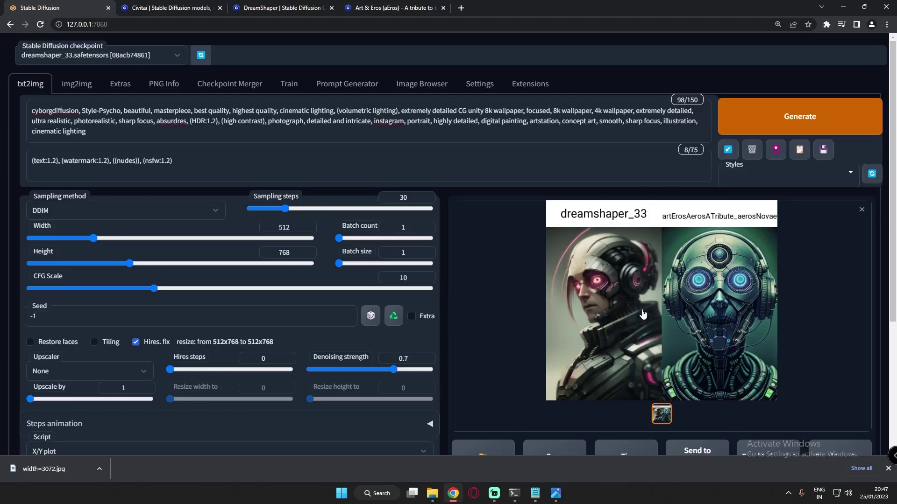
Undo the prompt edits back to the "a close up of a person with headphones on" version and inspect the generated comparison enlarged.
{"action": "left_click", "coordinate": [69, 114]}
{"action": "key", "text": "ctrl+z"}
{"action": "key", "text": "ctrl+z"}
{"action": "key", "text": "ctrl+z"}
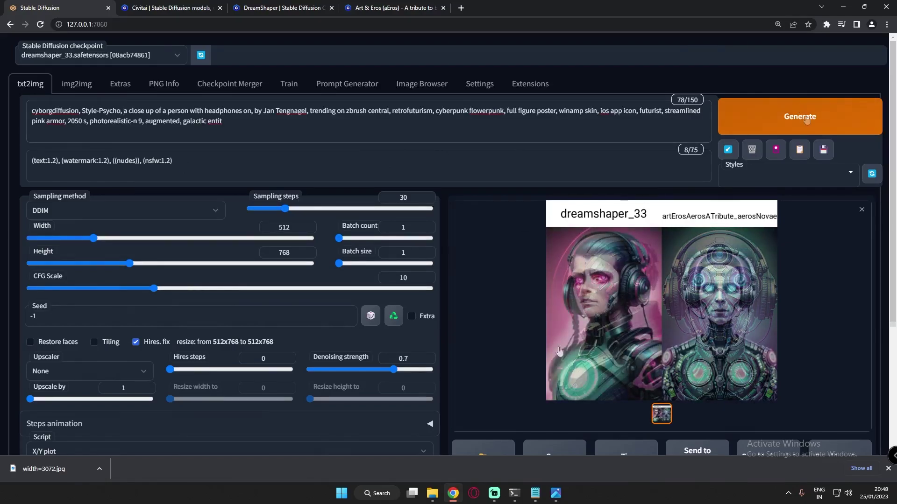
{"action": "left_click", "coordinate": [559, 351]}
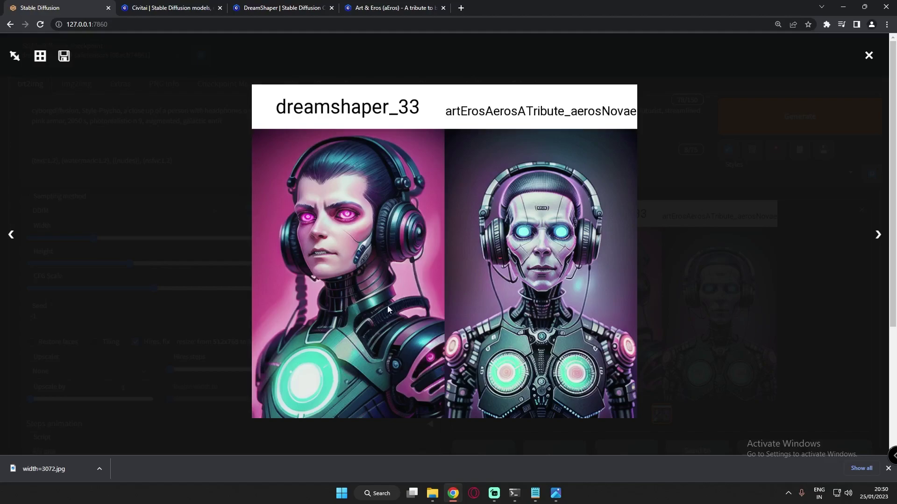
{"action": "left_click", "coordinate": [481, 320]}
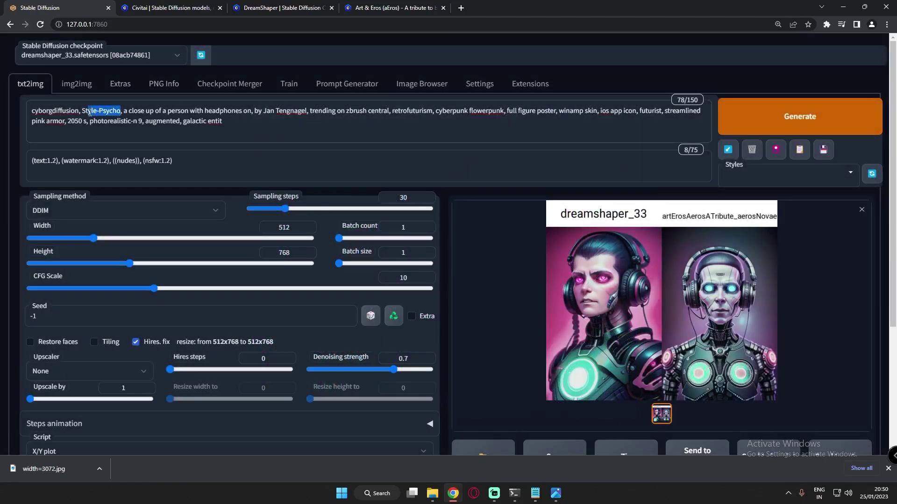
Remove "Style-Psycho" from the cyborgdiffusion prompt and inspect the newly generated two-model comparison enlarged.
{"action": "key", "text": "BackSpace"}
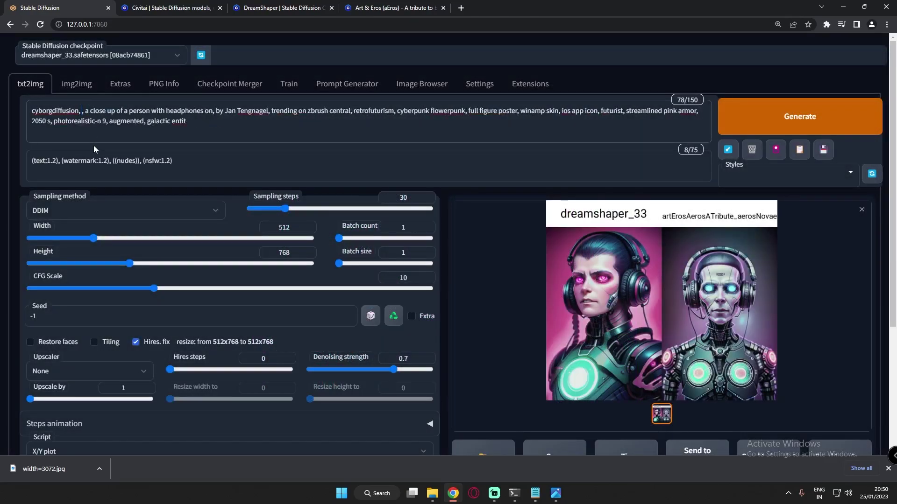
{"action": "key", "text": "BackSpace"}
{"action": "key", "text": "BackSpace"}
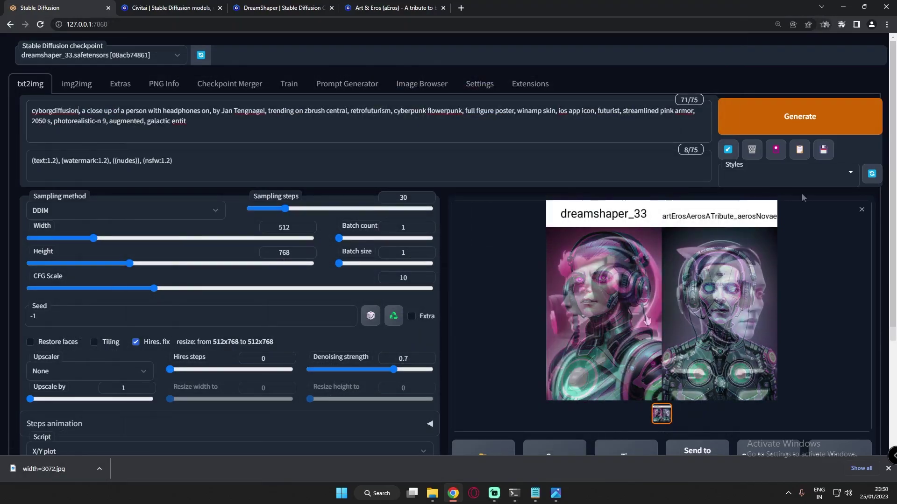
{"action": "left_click", "coordinate": [625, 313]}
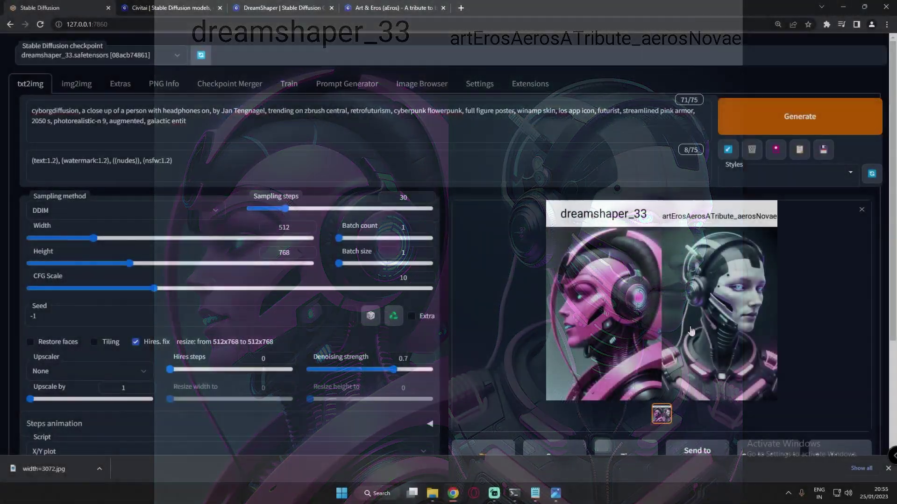
Compare the two models' cyborg portraits for the cyborgdiffusion "streamlined pink armor" prompt in the enlarged view.
{"action": "left_click", "coordinate": [615, 318]}
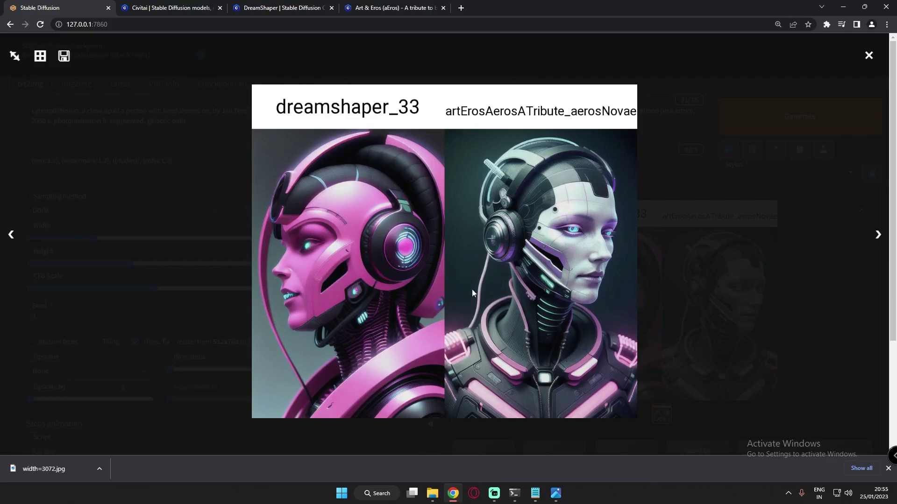
{"action": "left_click", "coordinate": [416, 272]}
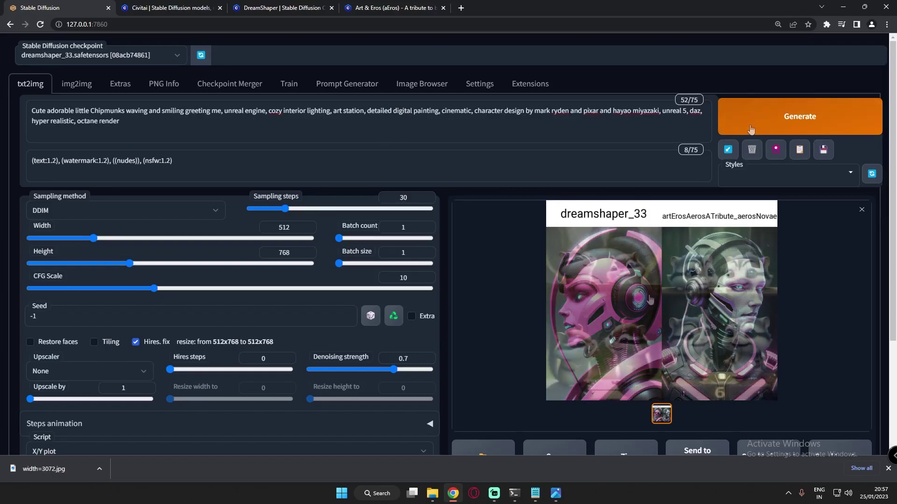
Compare the two models' enlarged renders of the "Cute adorable little Chipmunks waving and smiling" prompt.
{"action": "left_click", "coordinate": [551, 358]}
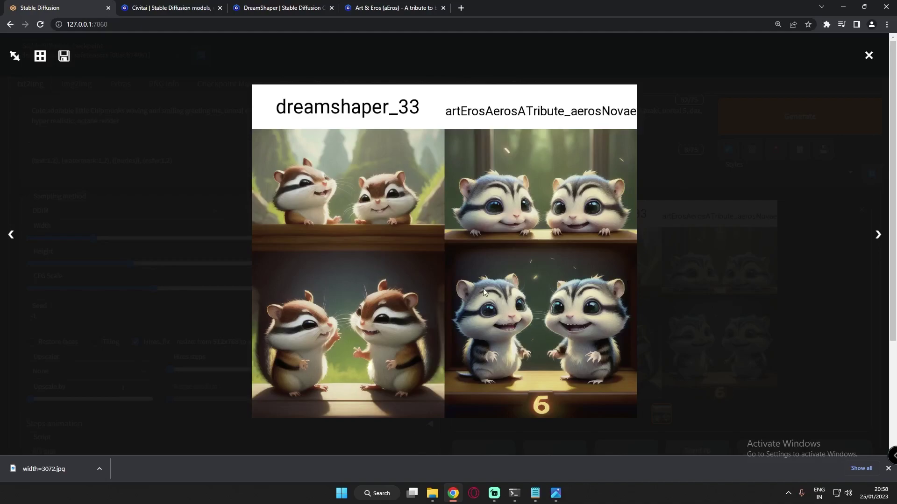
{"action": "left_click", "coordinate": [433, 268]}
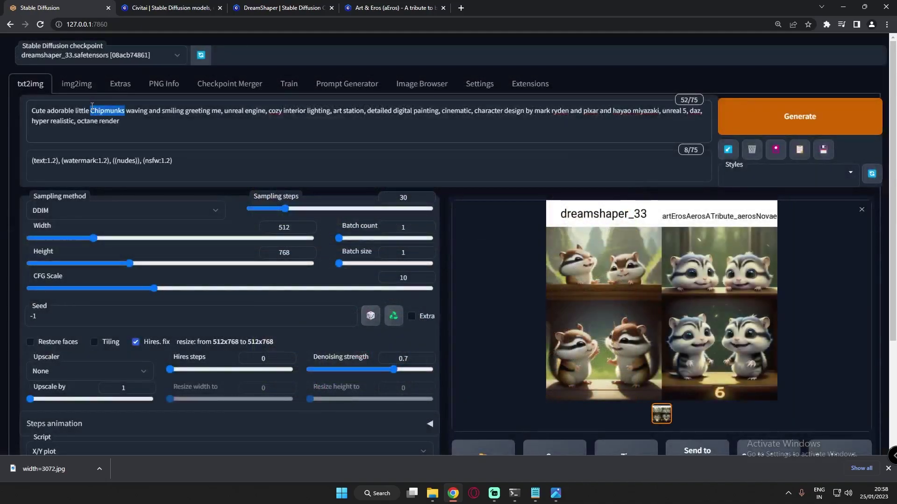
Replace "Chipmunks" with "pandas" in the prompt, generate the two-model comparison and inspect it enlarged.
{"action": "type", "text": "panda"}
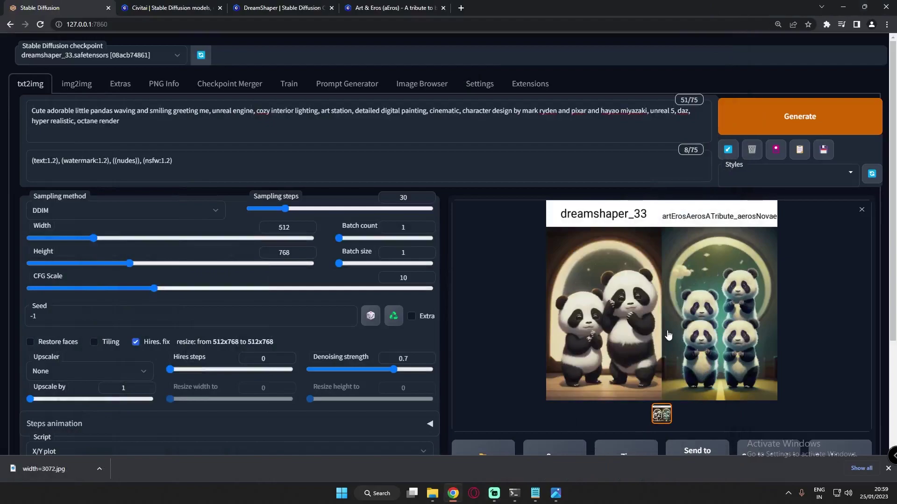
{"action": "left_click", "coordinate": [613, 306]}
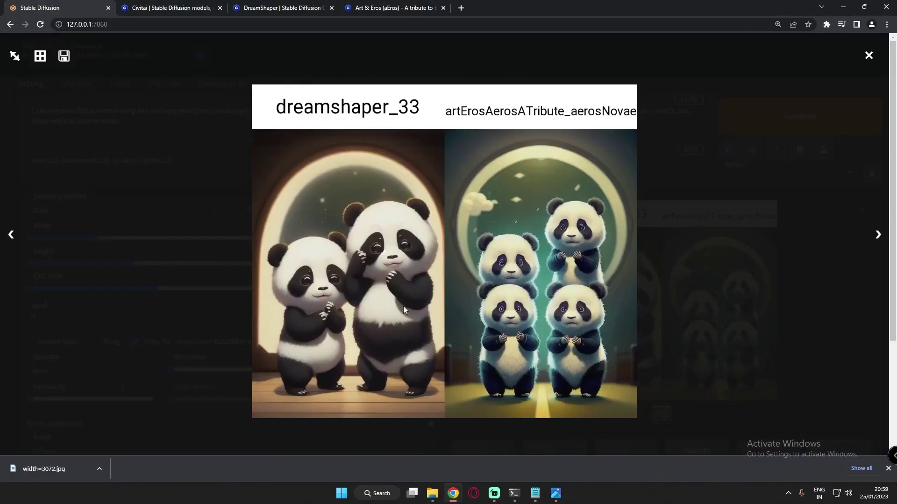